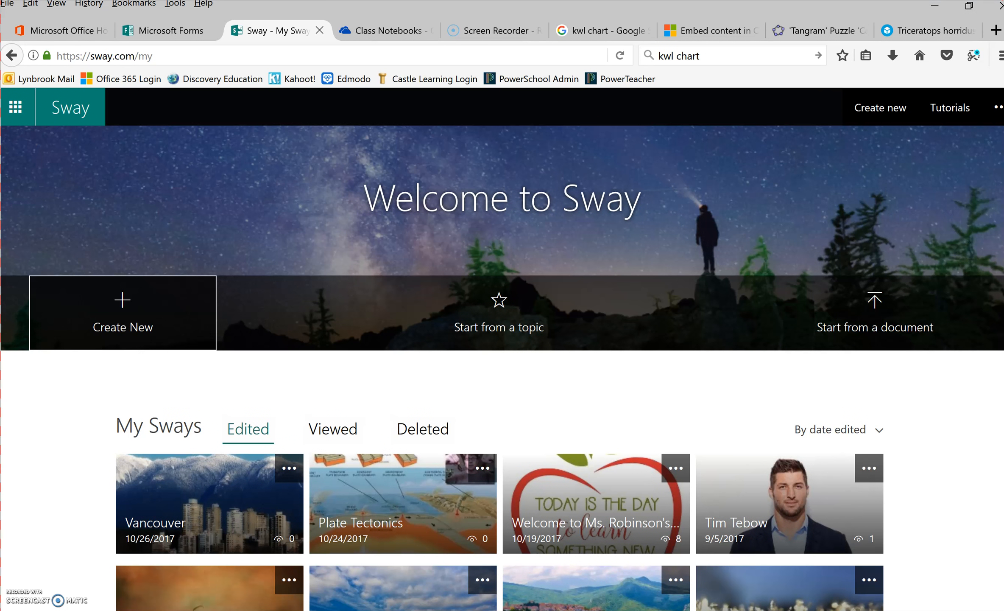
# - Open the El Invierno Sway and copy its view-only share link with access set to anyone with a link
pyautogui.scroll(-6, 502, 305)
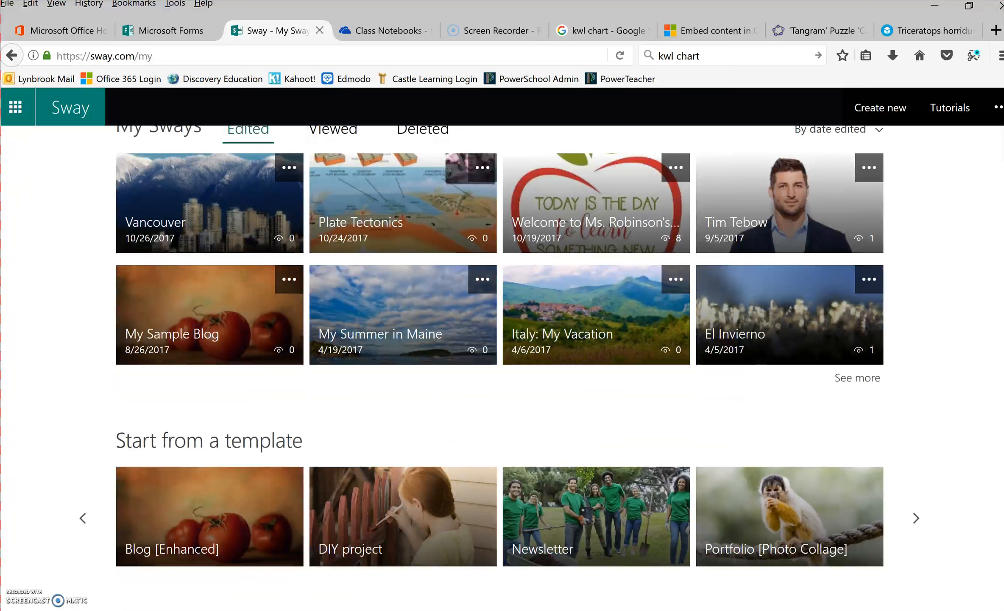
pyautogui.click(789, 315)
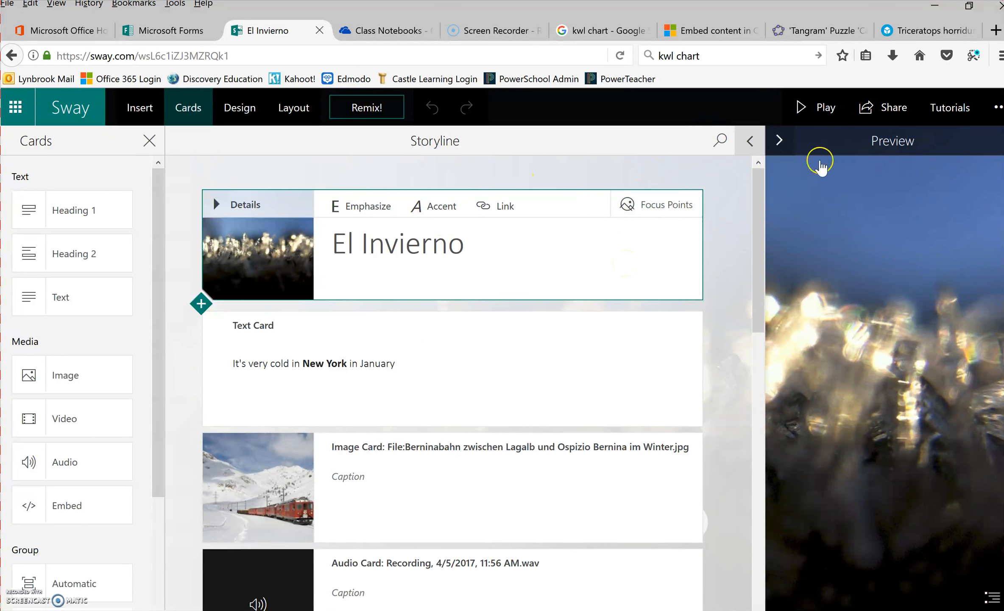
pyautogui.click(894, 114)
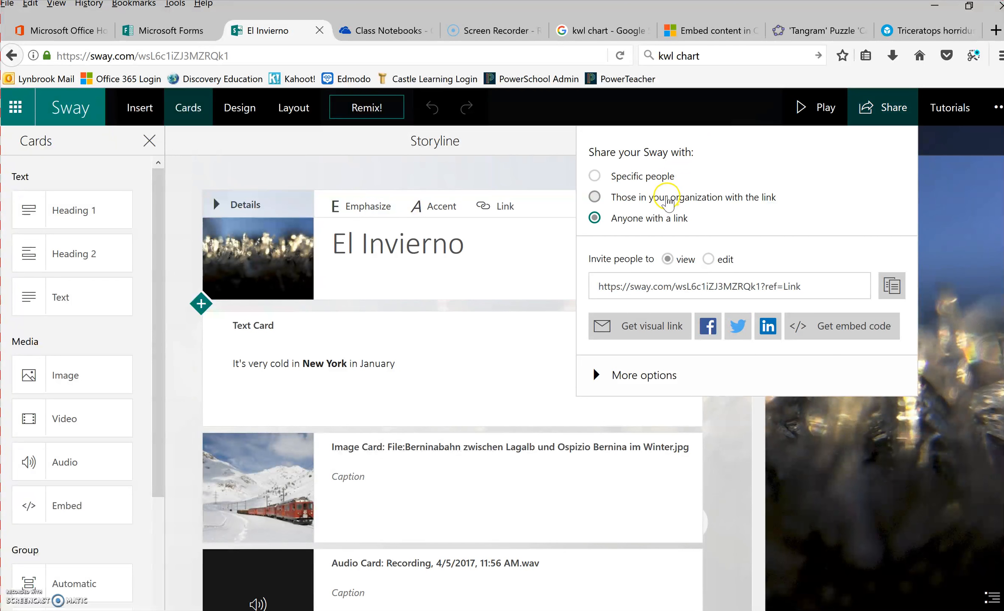
pyautogui.click(637, 199)
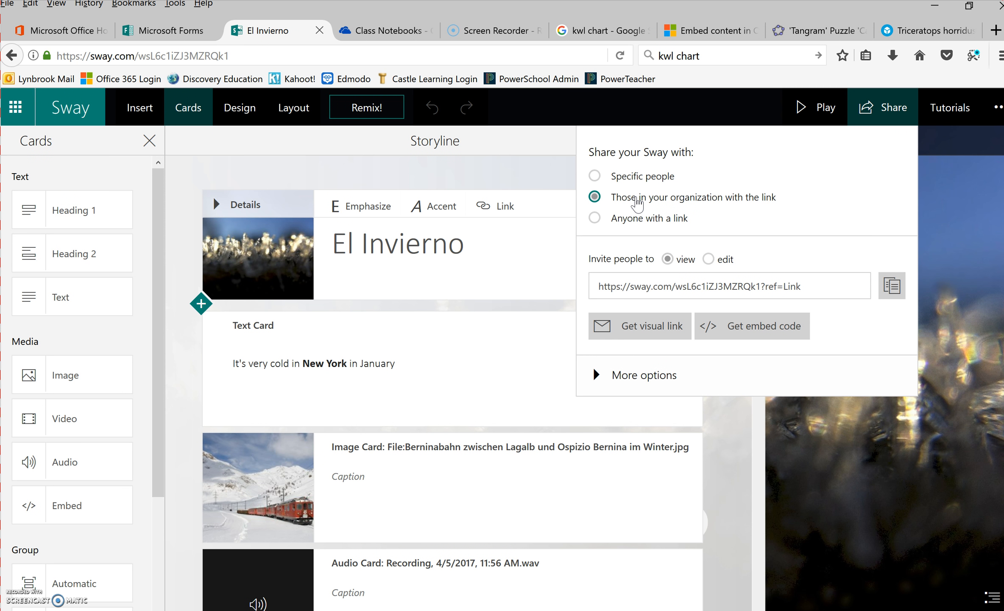
pyautogui.click(594, 218)
pyautogui.click(668, 259)
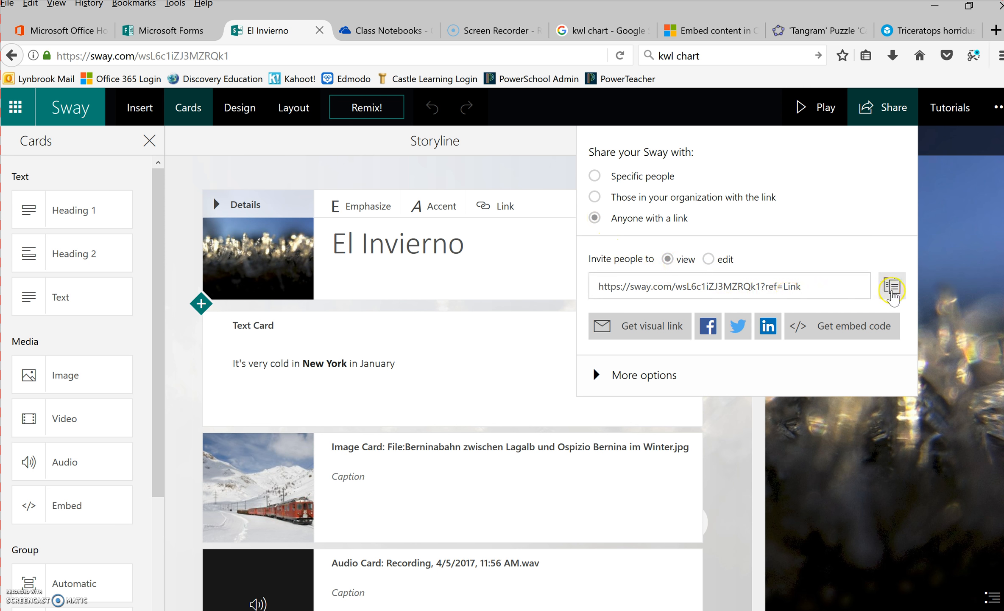
pyautogui.click(892, 292)
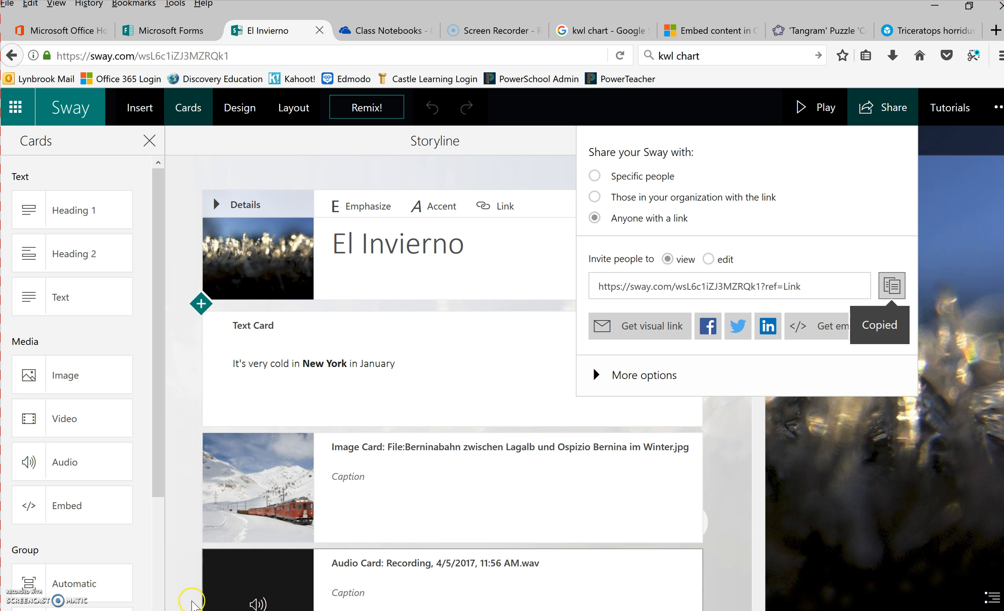
# - Switch to Microsoft Forms and open the Parts of a Microscope Pre-Test quiz from the list of own forms
pyautogui.click(161, 30)
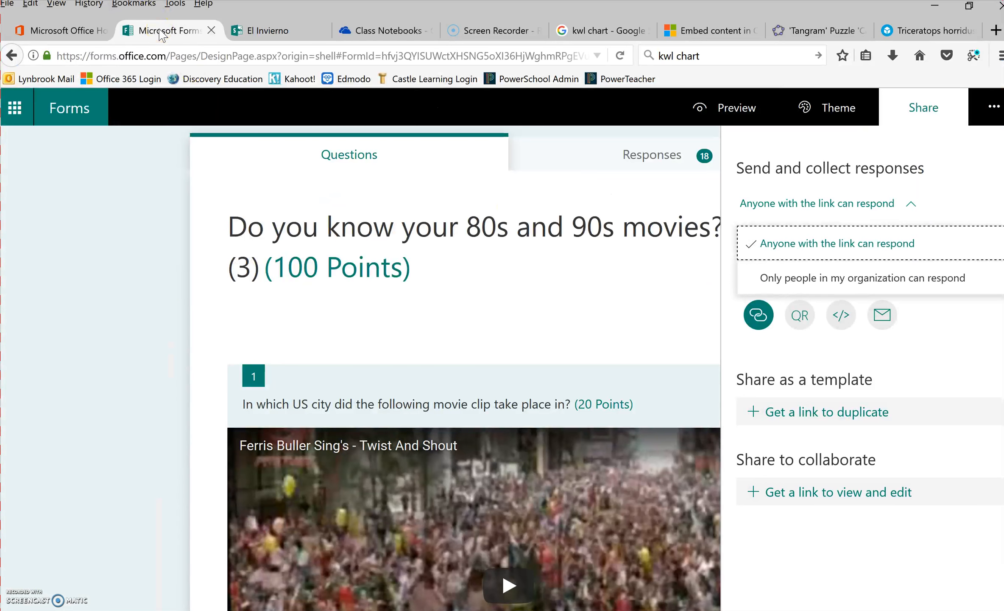
pyautogui.click(75, 111)
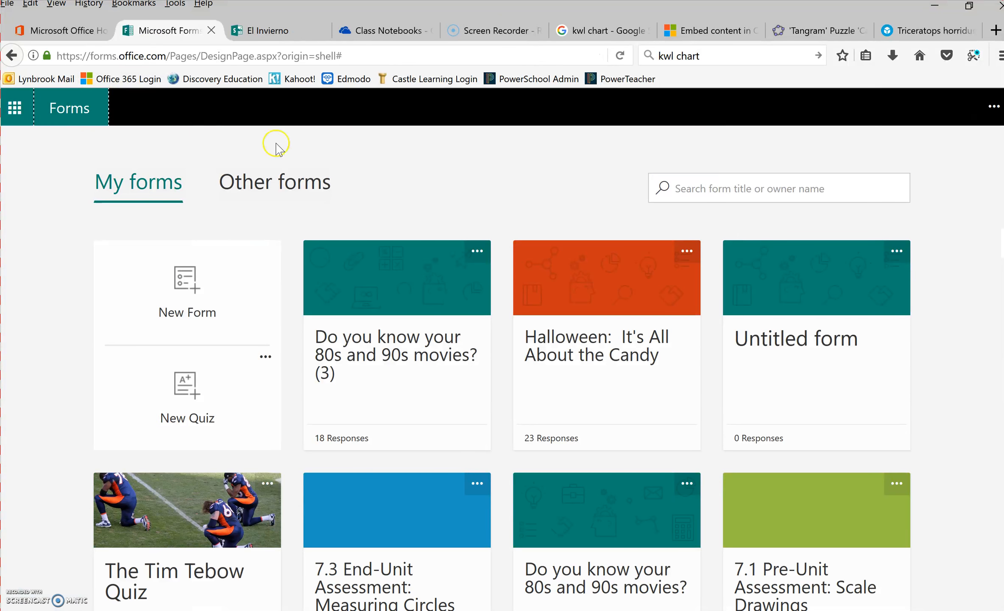
pyautogui.scroll(-7, 502, 369)
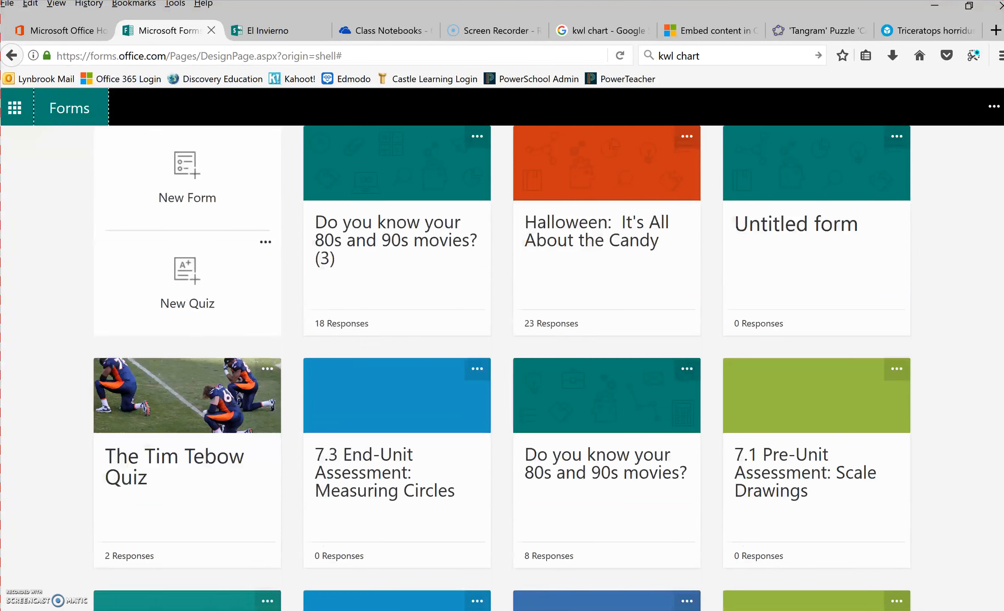
pyautogui.scroll(-6, 502, 368)
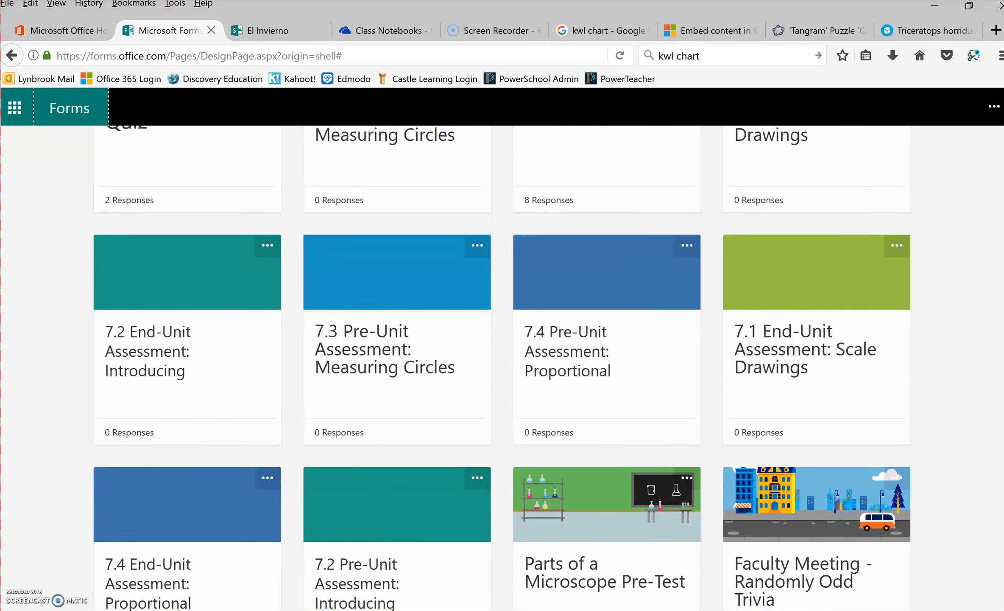
pyautogui.scroll(-3, 502, 368)
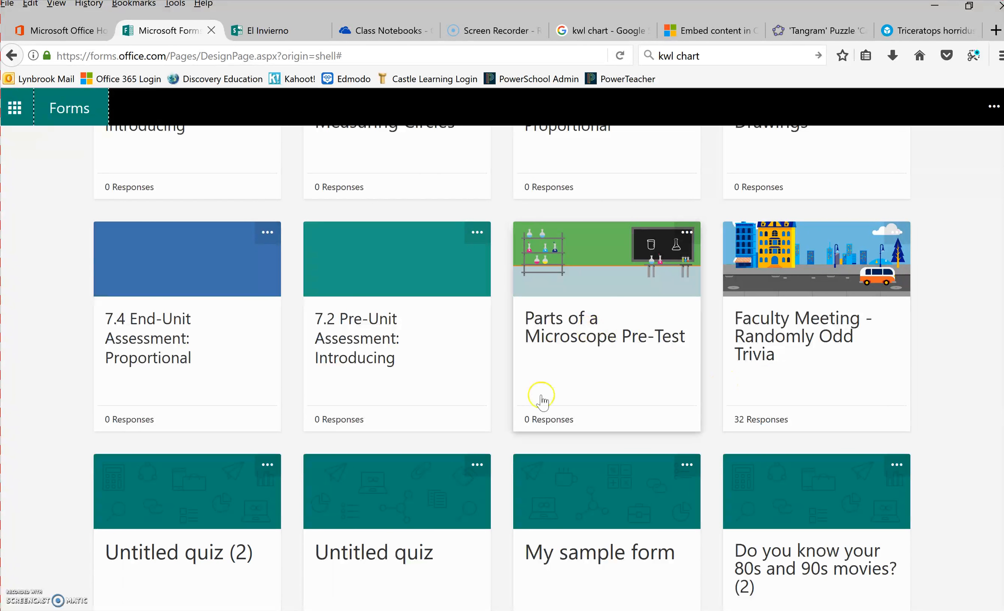
pyautogui.click(562, 335)
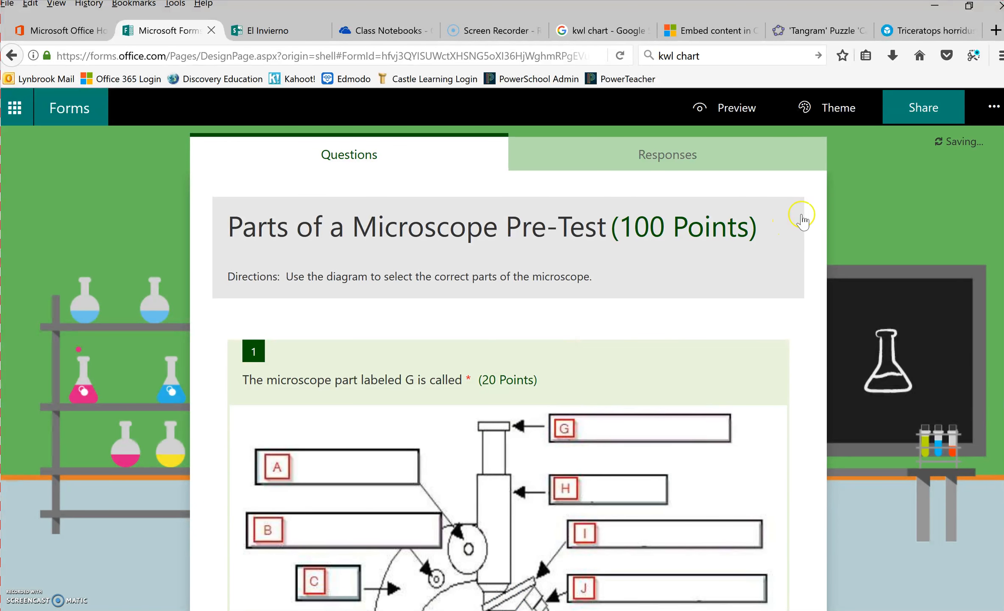
# - Restrict the quiz's responses to only people in the organization and copy its response link
pyautogui.click(922, 115)
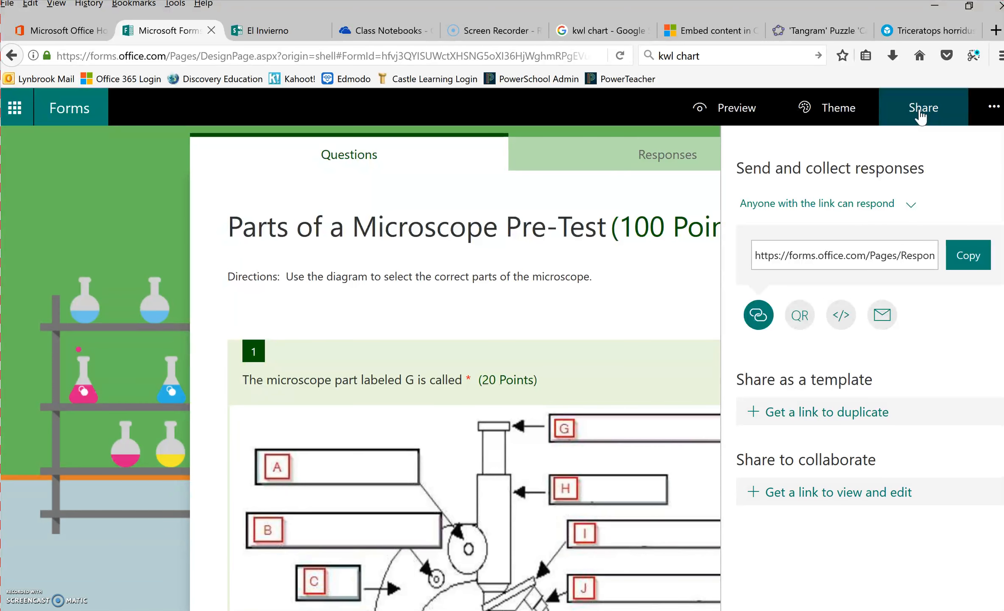
pyautogui.click(894, 203)
pyautogui.click(827, 278)
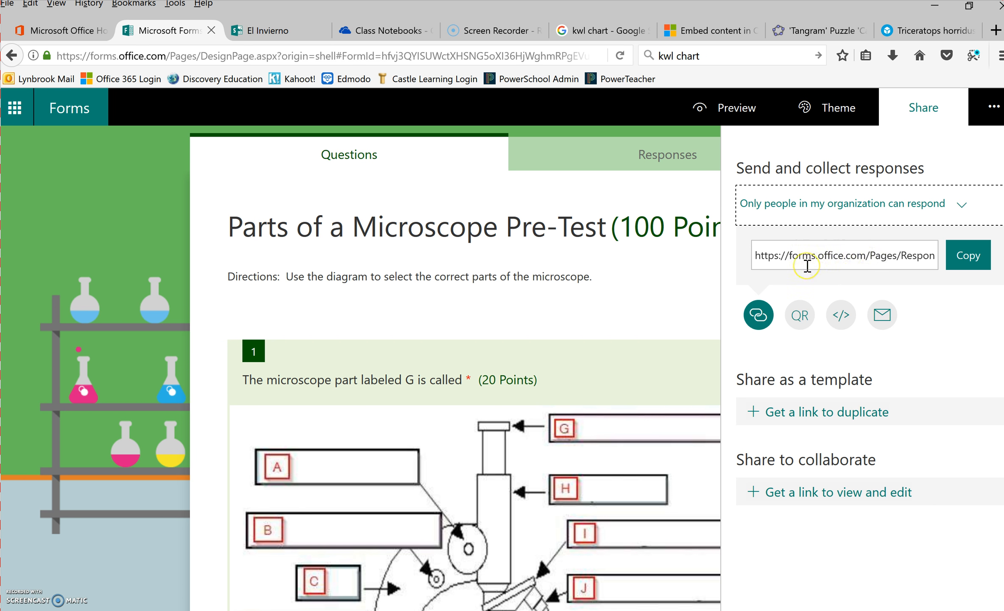
pyautogui.click(966, 257)
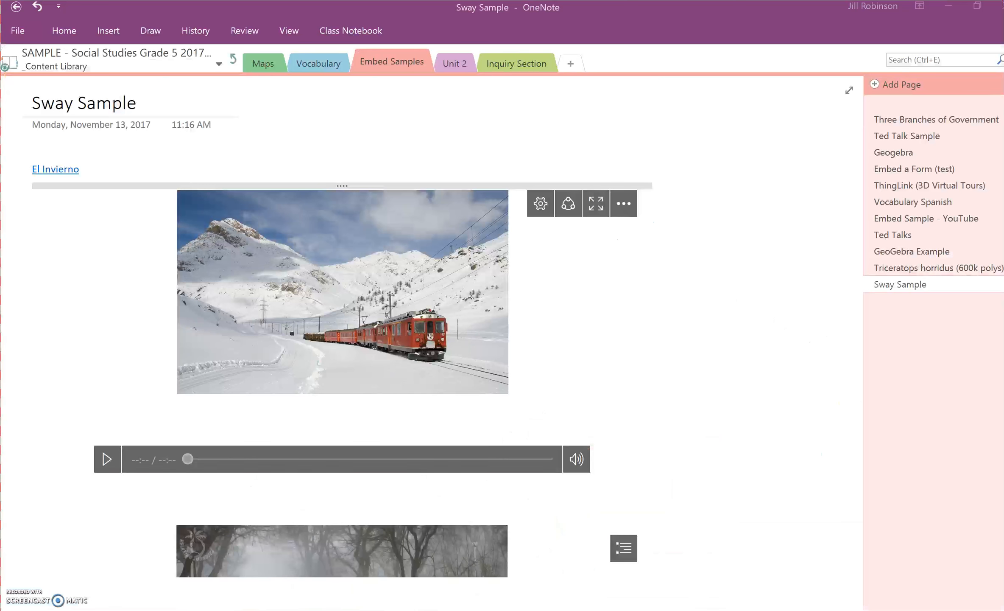
# - In OneNote, add a page to the Embed Samples section, paste the form link into its body and load the embedded form
pyautogui.click(923, 87)
pyautogui.press('Return')
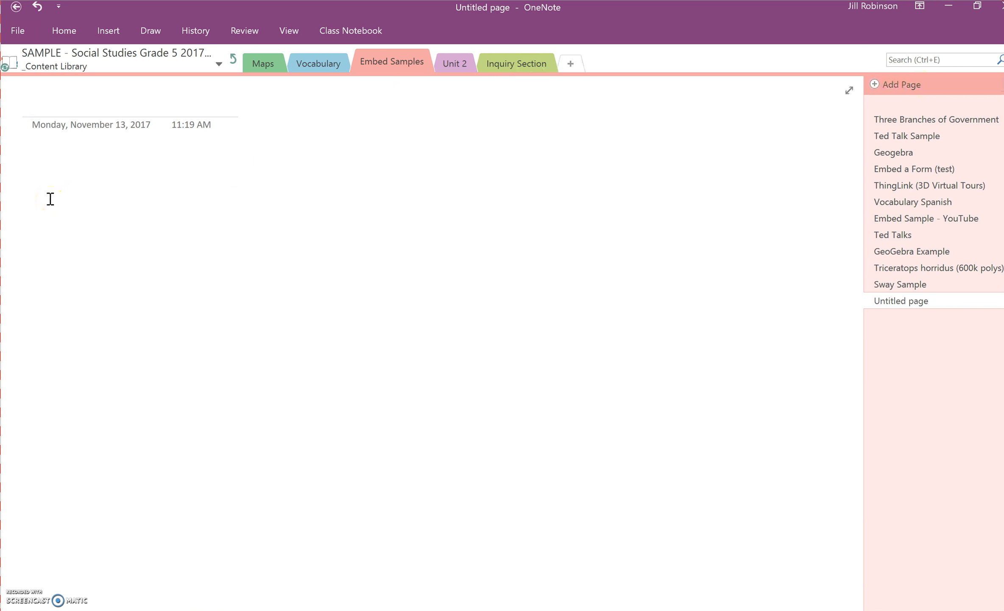
pyautogui.hotkey('ctrl', 'v')
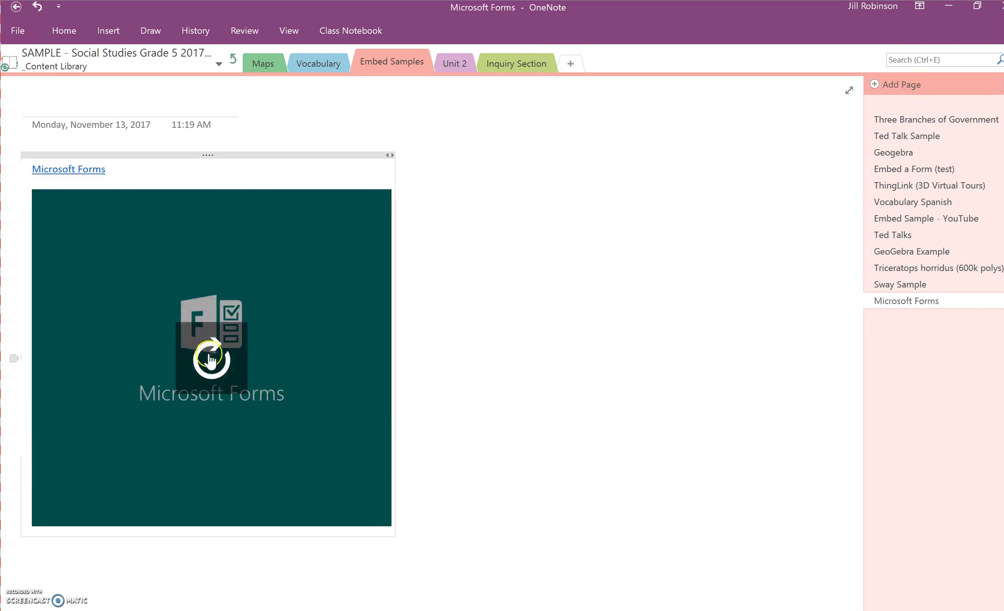
pyautogui.click(207, 355)
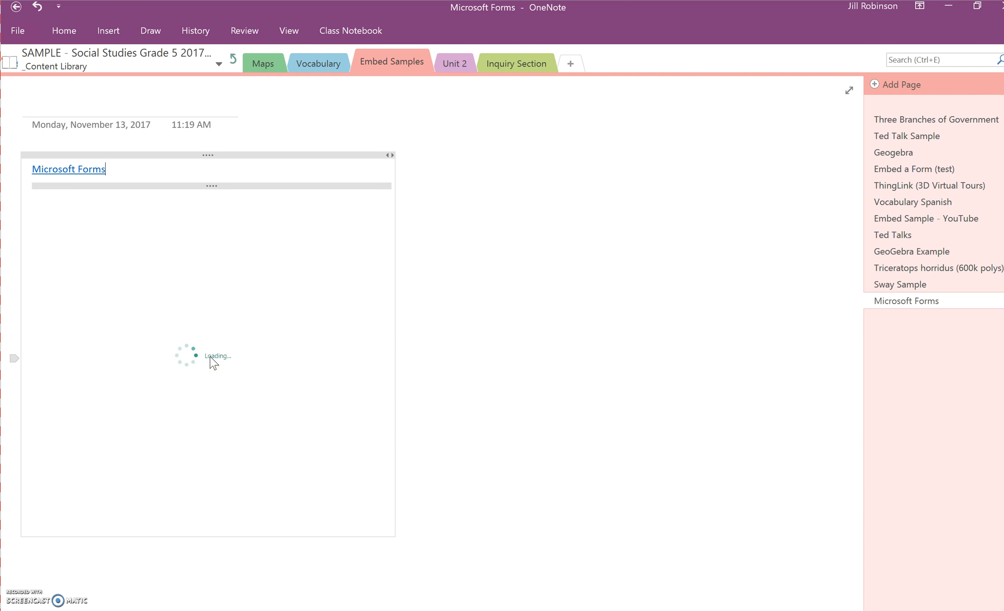
# - Open the embedded form for filling out, look through its first questions, and leave it without submitting
pyautogui.click(216, 385)
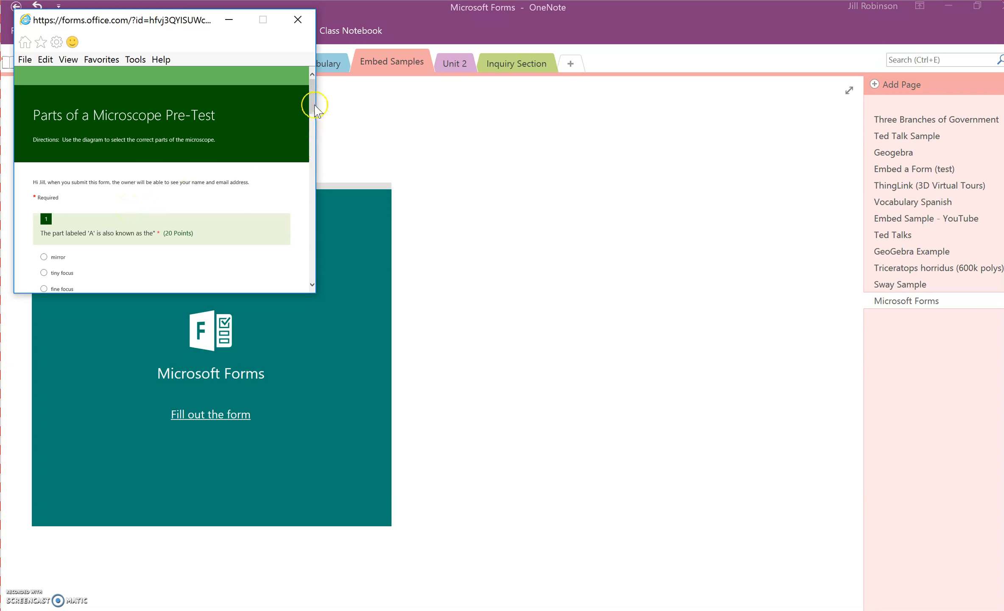
pyautogui.moveTo(314, 99); pyautogui.dragTo(313, 123)
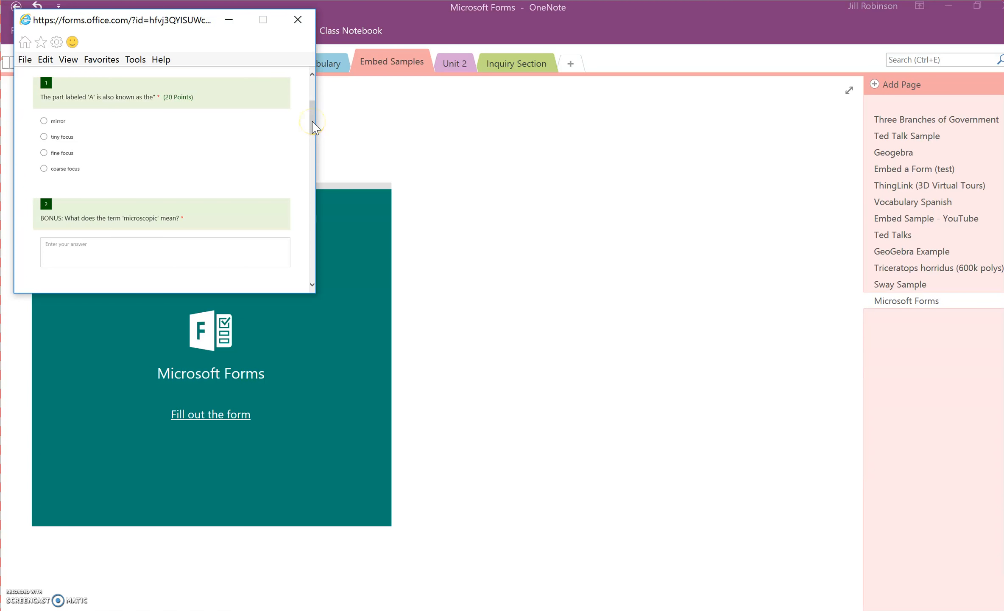
pyautogui.click(297, 20)
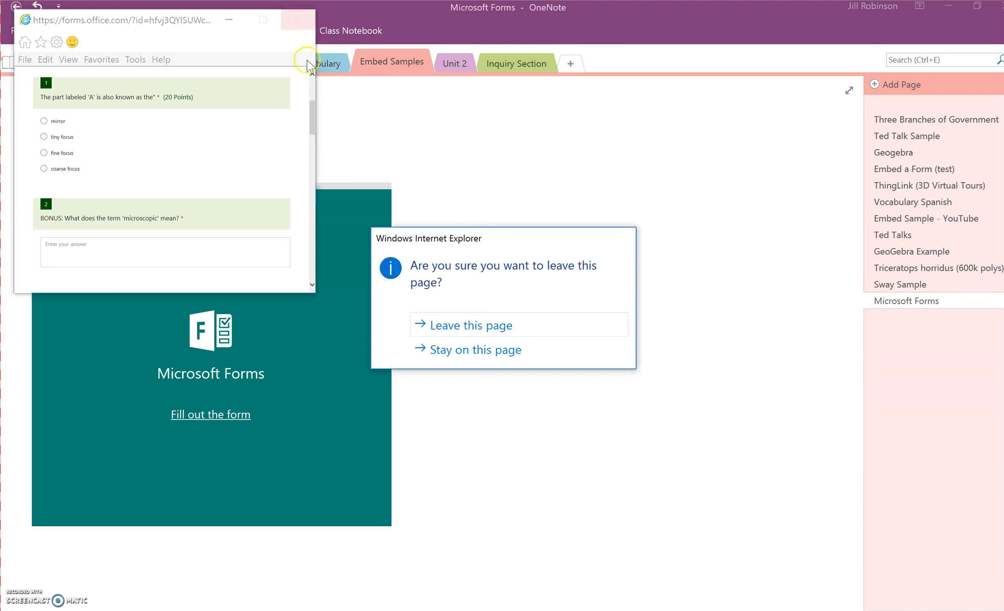
pyautogui.click(479, 326)
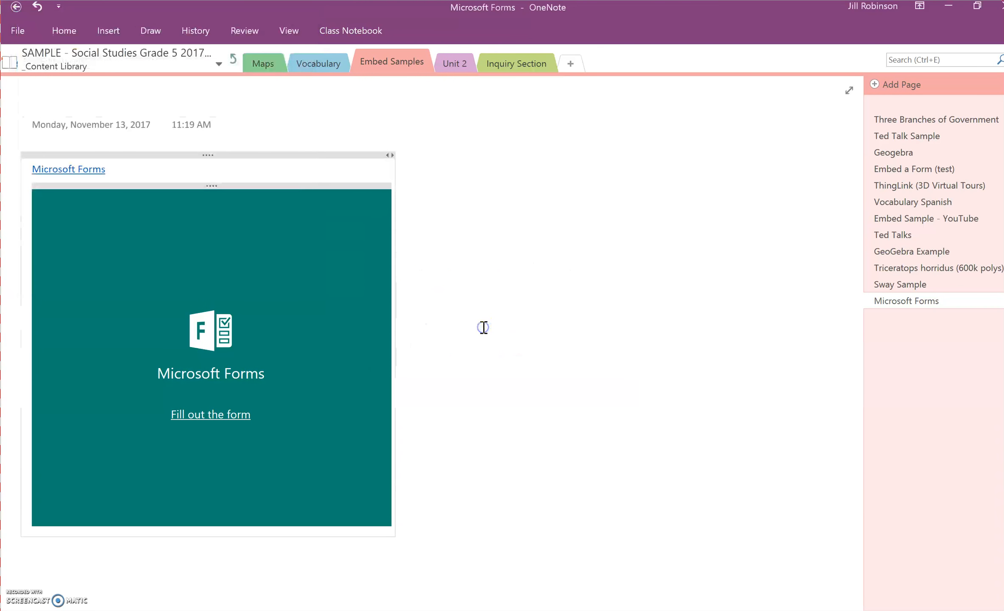
# - Delete the container holding the embedded form from the new page
pyautogui.click(252, 155)
pyautogui.press('Delete')
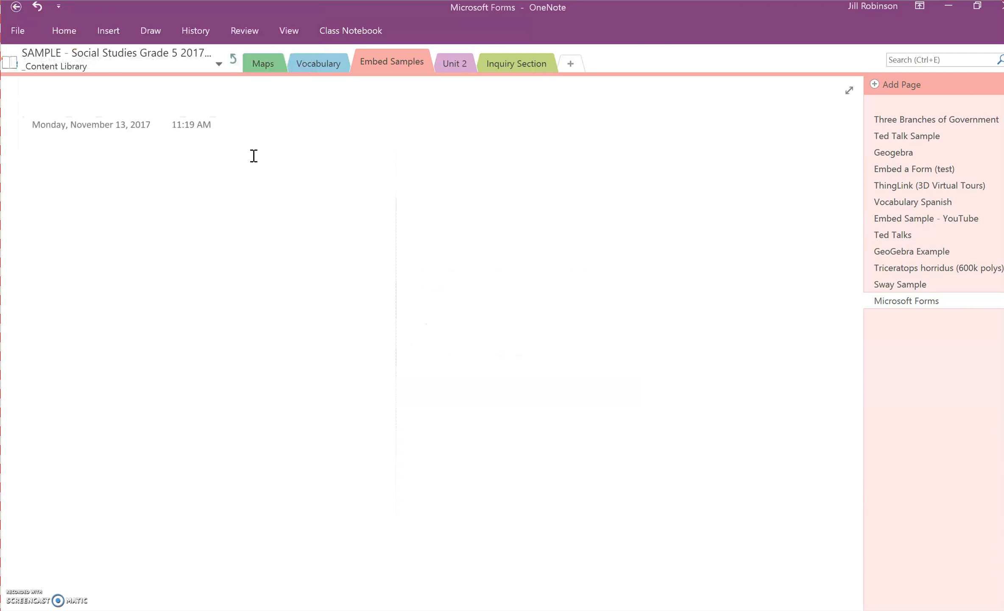
# - Back in Microsoft Forms, allow anyone with the link to respond to the microscope quiz and copy its response link
pyautogui.hotkey('alt', 'Tab')
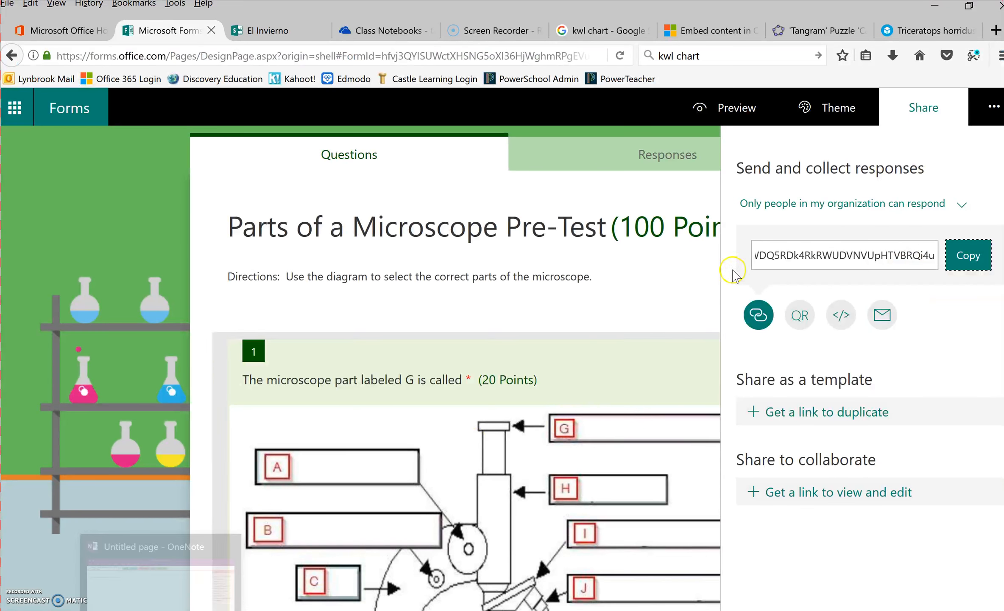
pyautogui.click(906, 205)
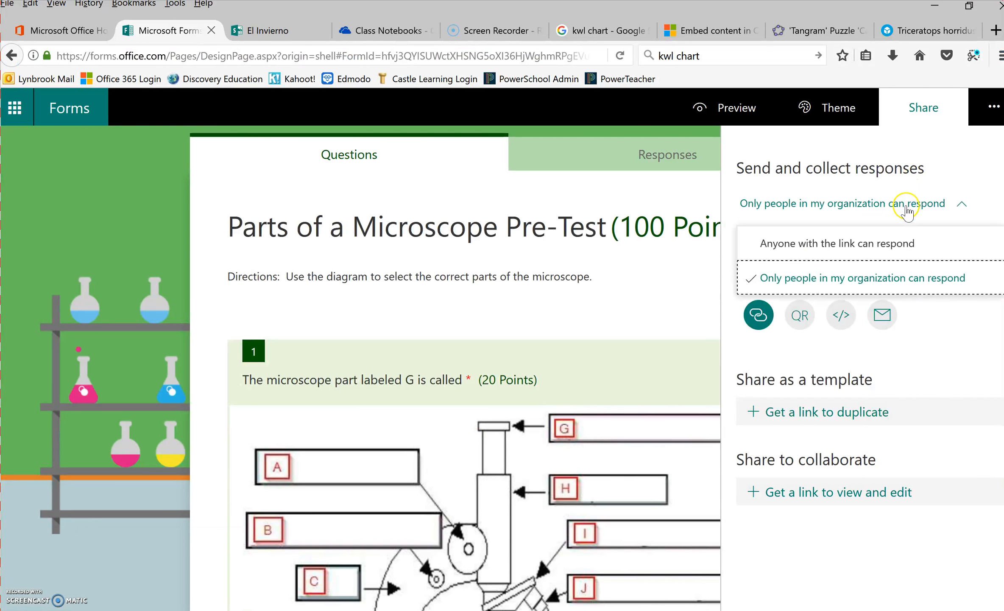
pyautogui.click(875, 243)
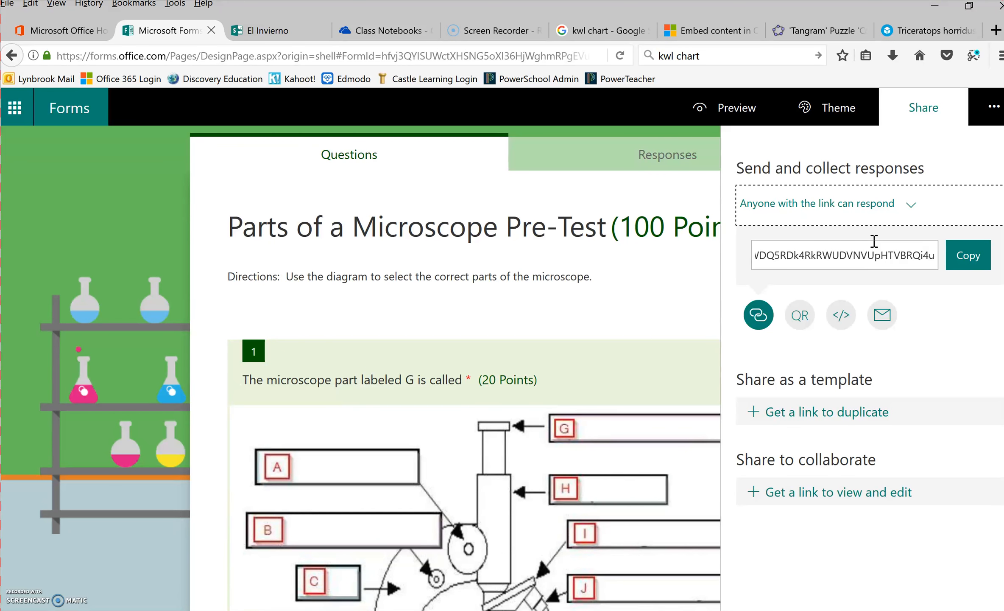
pyautogui.click(544, 321)
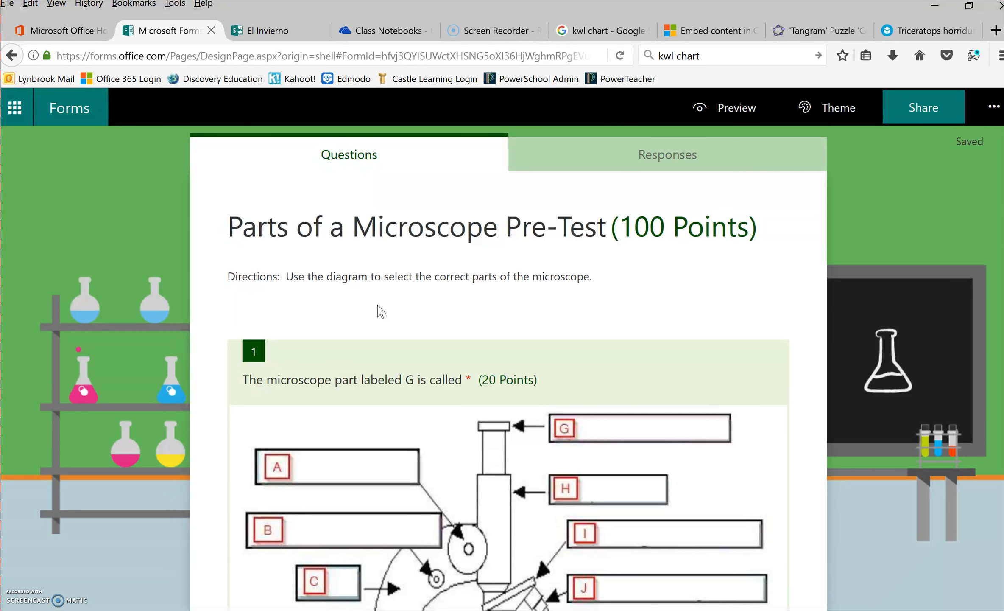
pyautogui.click(918, 111)
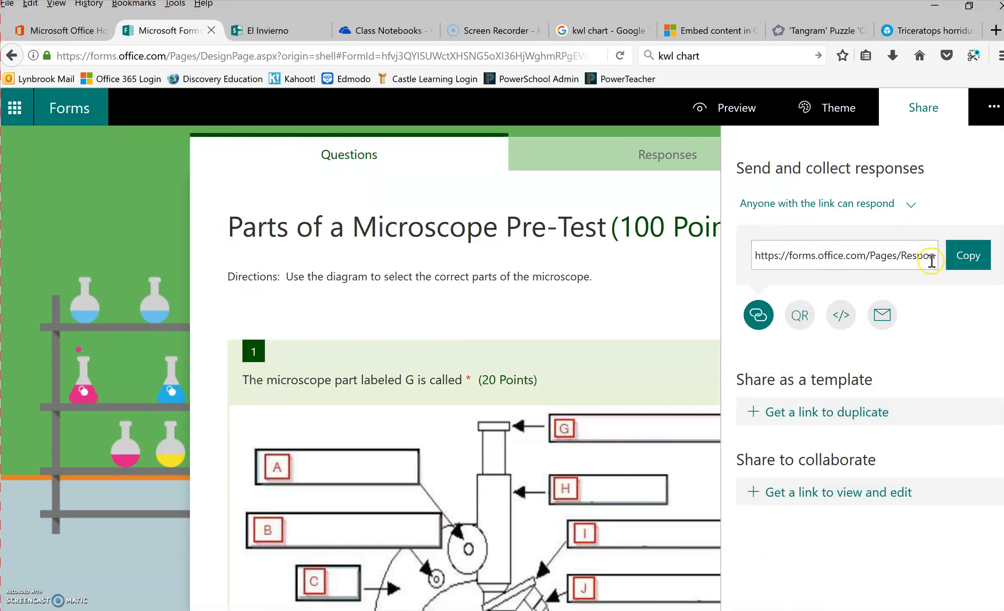
pyautogui.click(968, 255)
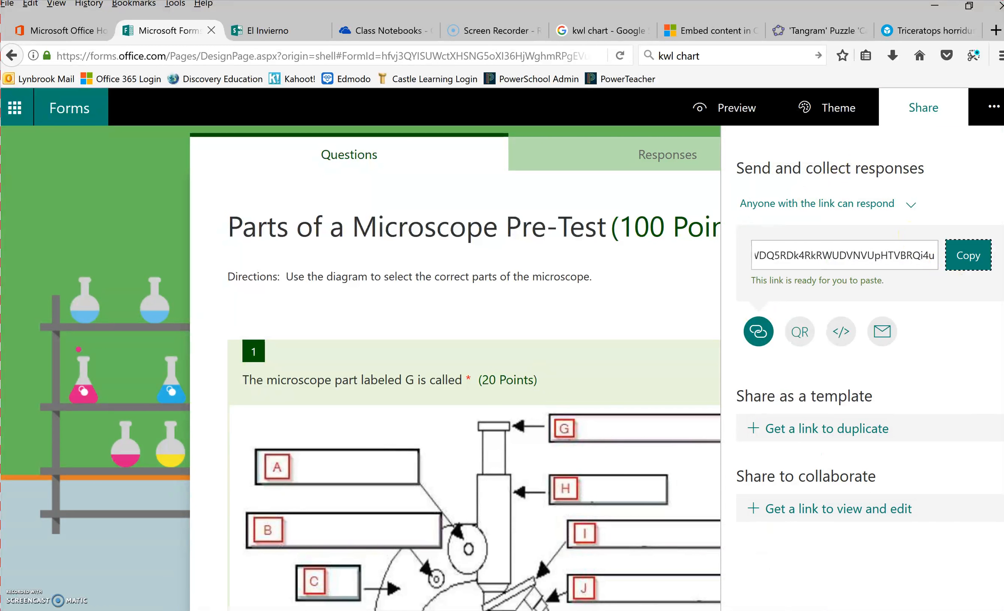
# - Switch to OneNote, embed the form by pasting the copied link, then enlarge the embed to nearly the page's width and load it
pyautogui.hotkey('alt', 'Tab')
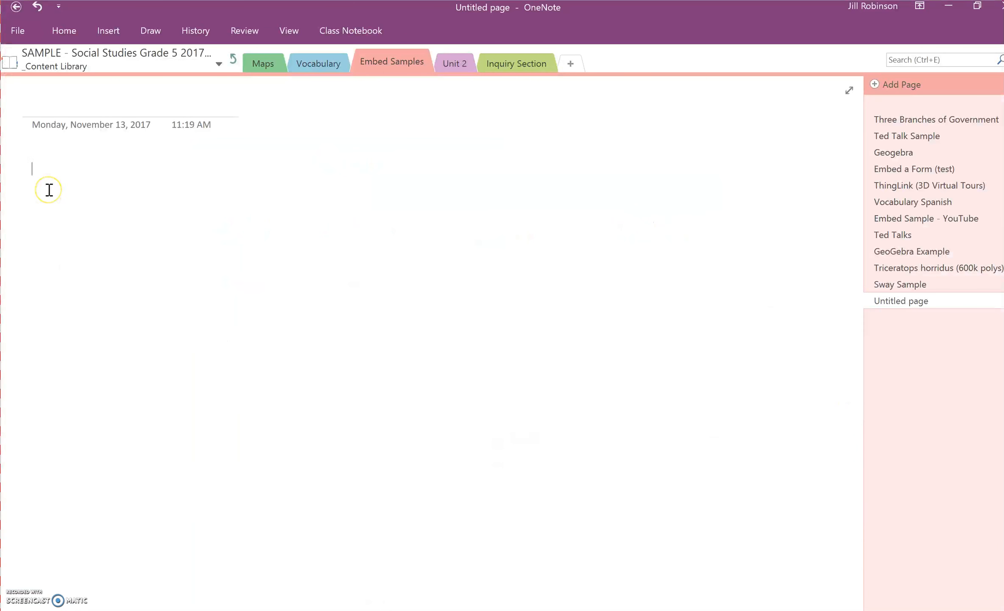
pyautogui.hotkey('ctrl', 'v')
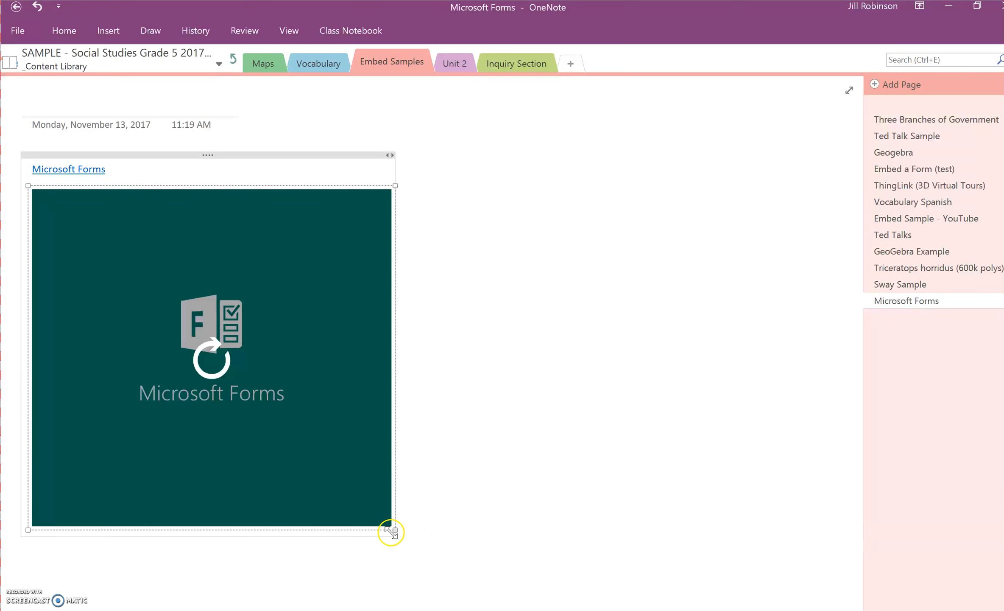
pyautogui.moveTo(397, 531); pyautogui.dragTo(704, 587)
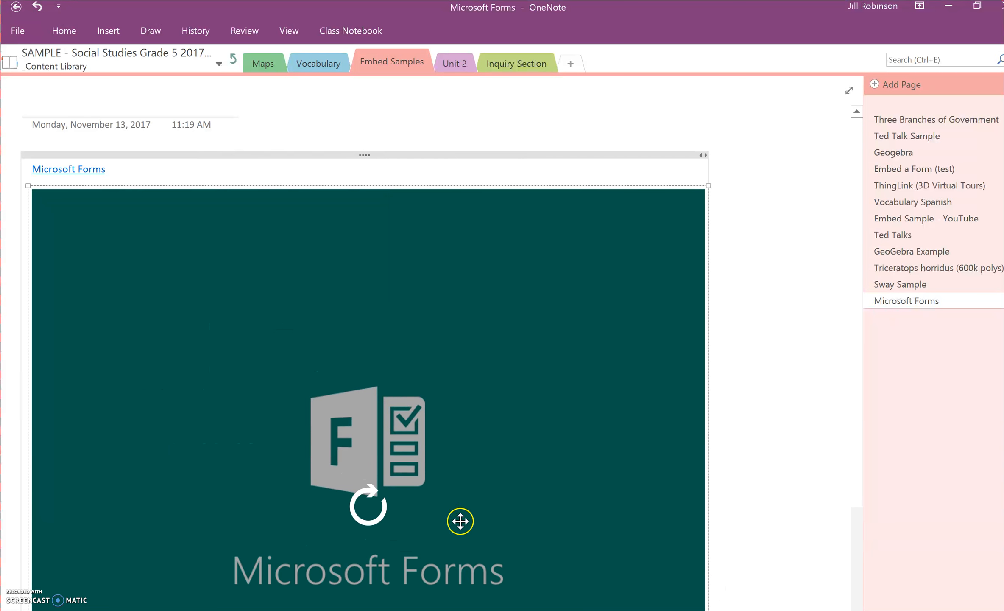
pyautogui.click(369, 511)
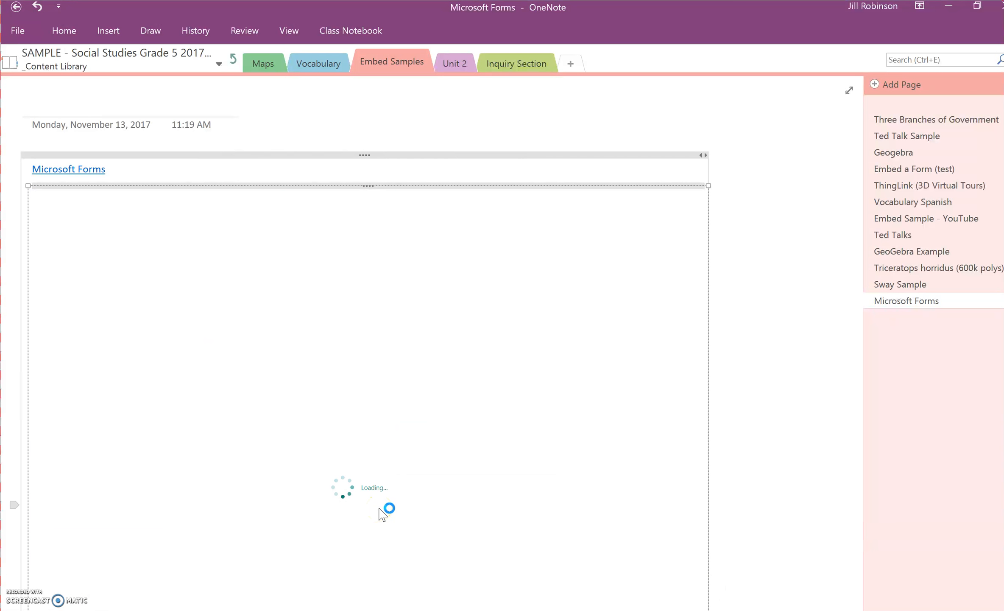